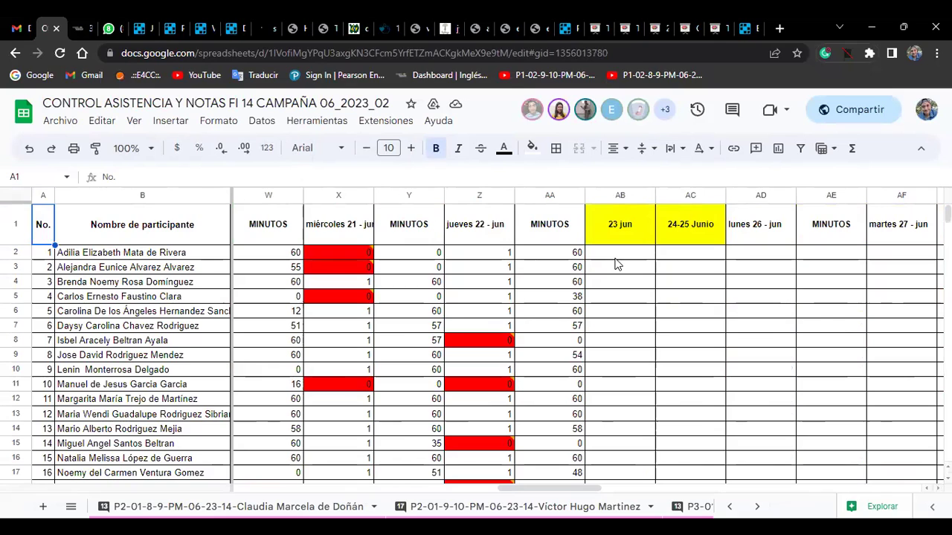
Record the lunes 26 - jun attendance of the first three participants: 0 in AD2 and 1 in AD3 and AD4.
{"action": "left_click", "coordinate": [740, 257]}
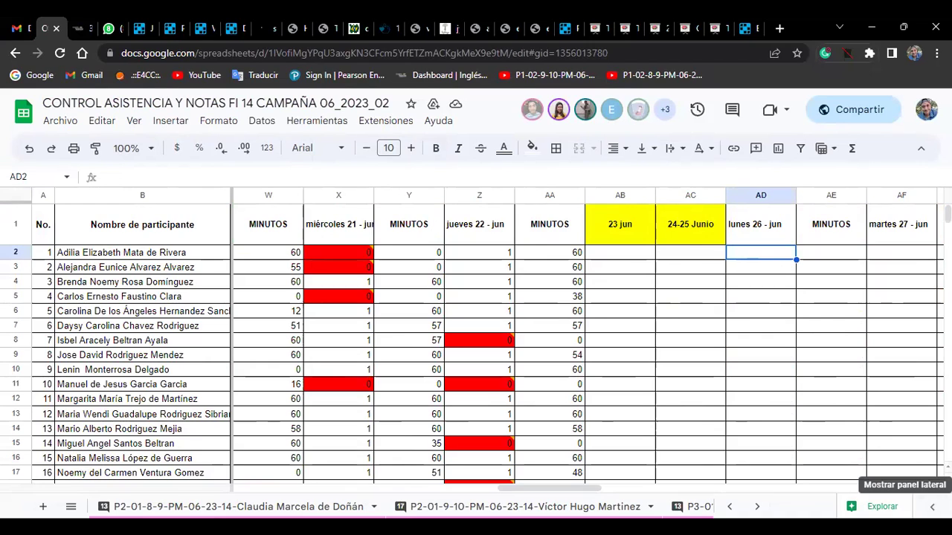
{"action": "left_click", "coordinate": [939, 488]}
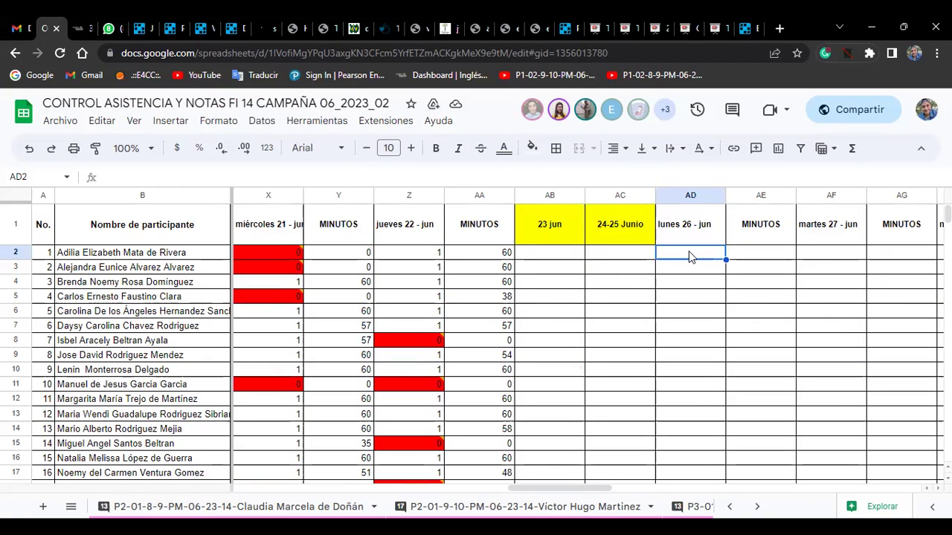
{"action": "type", "text": "1"}
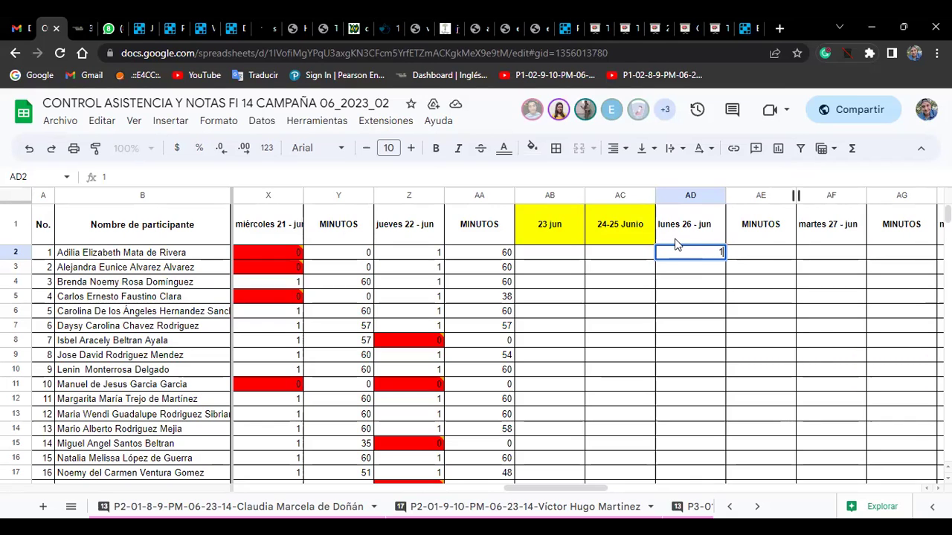
{"action": "key", "text": "ctrl+z"}
{"action": "left_click", "coordinate": [699, 274]}
{"action": "type", "text": "1"}
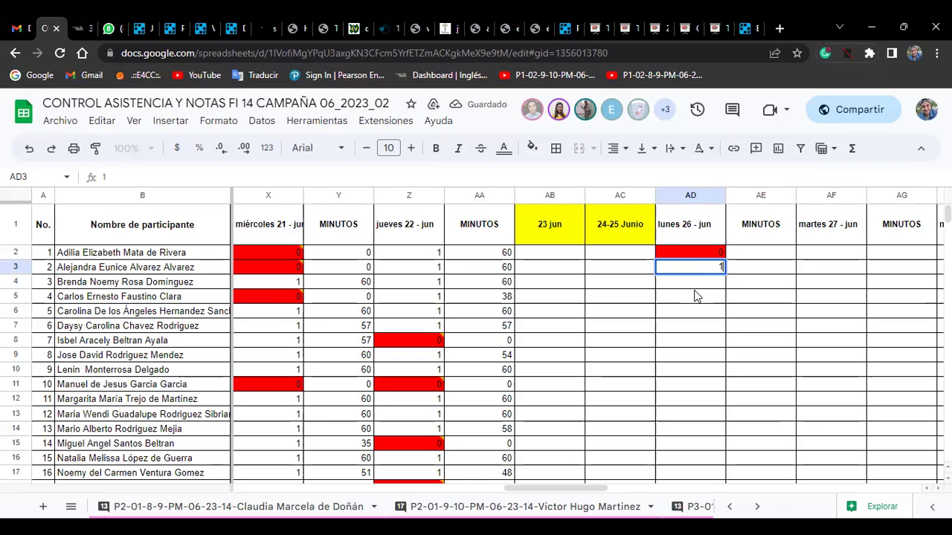
{"action": "left_click", "coordinate": [696, 285]}
{"action": "type", "text": "1"}
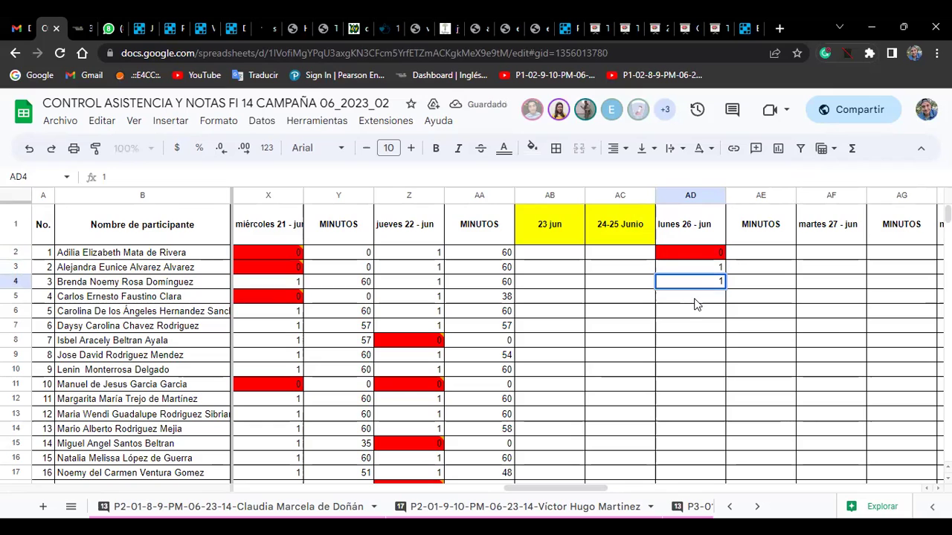
Enter the lunes 26 - jun attendance for participants 4 to 6: 0 in AD5, 1 in AD6 and AD7.
{"action": "left_click", "coordinate": [695, 301]}
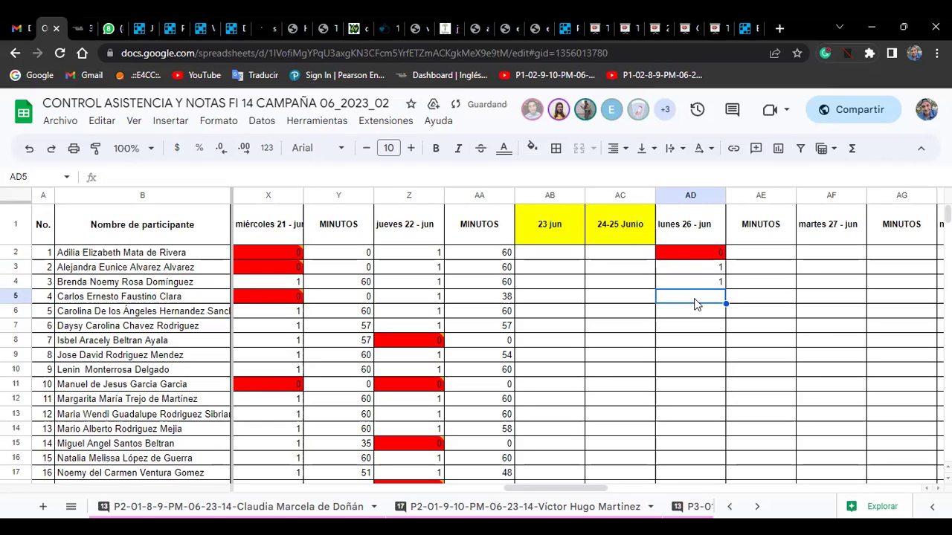
{"action": "type", "text": "0"}
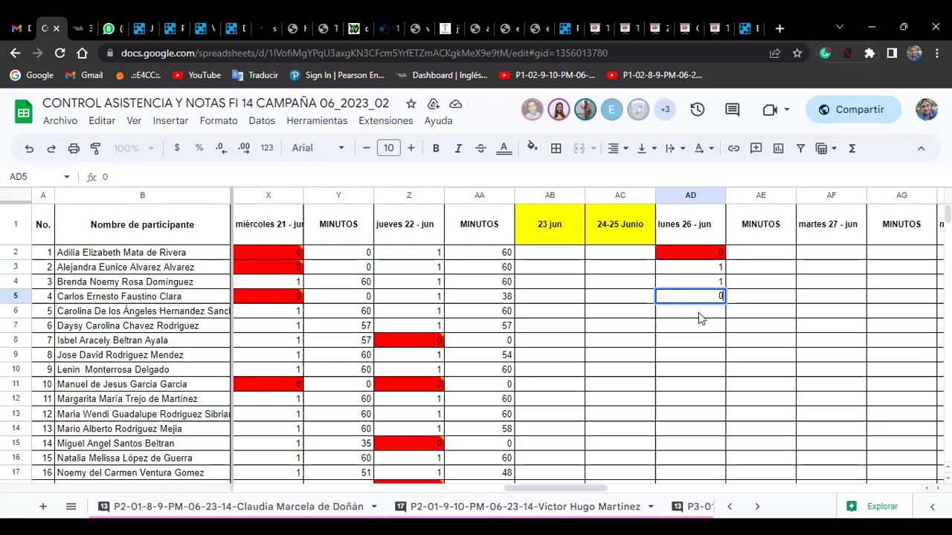
{"action": "key", "text": "Return"}
{"action": "type", "text": "1"}
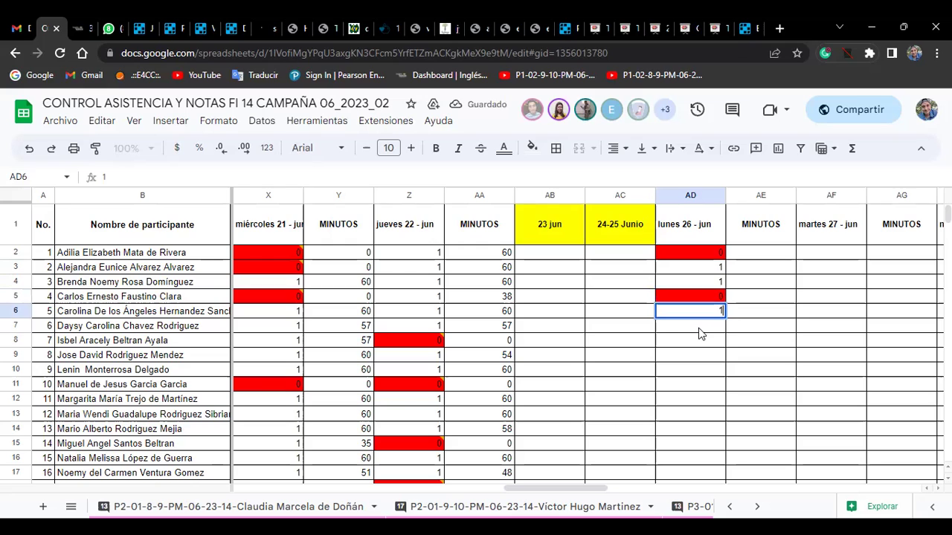
{"action": "key", "text": "Return"}
{"action": "type", "text": "1"}
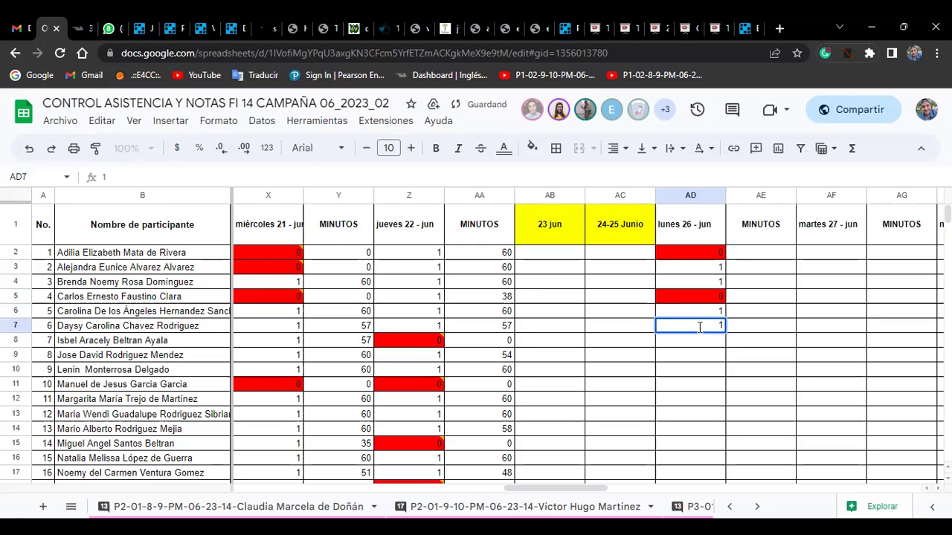
{"action": "key", "text": "Return"}
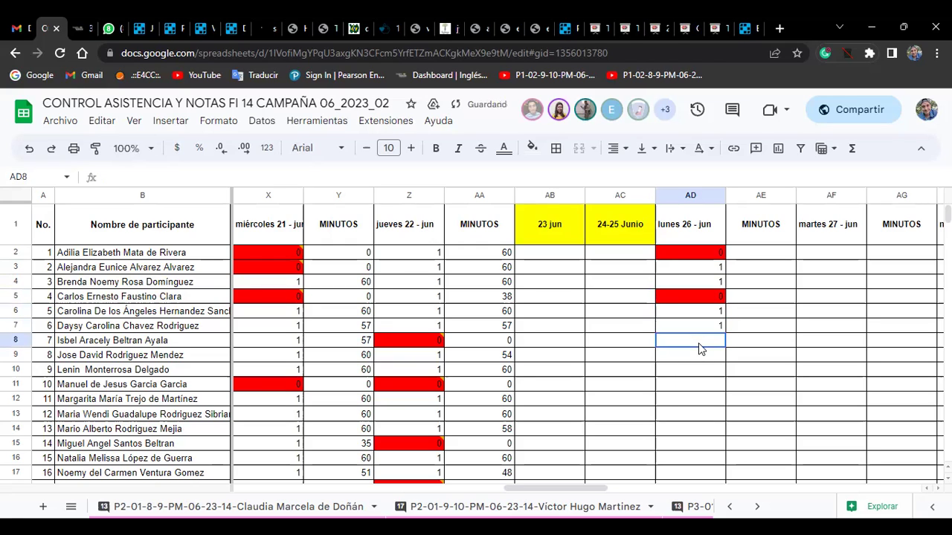
Mark participants 7 to 9 with 1 in AD8:AD10 and participant 10 with 0 in AD11.
{"action": "type", "text": "1"}
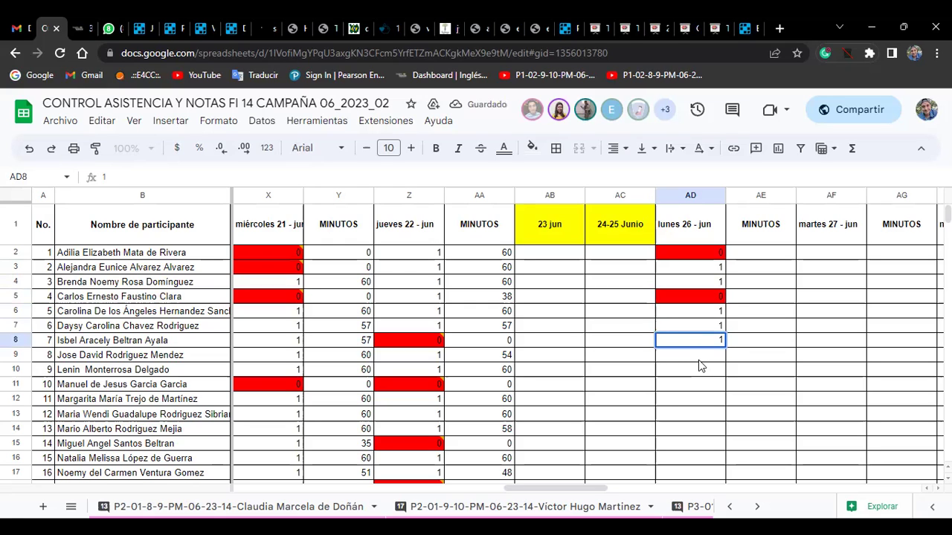
{"action": "key", "text": "Return"}
{"action": "type", "text": "1"}
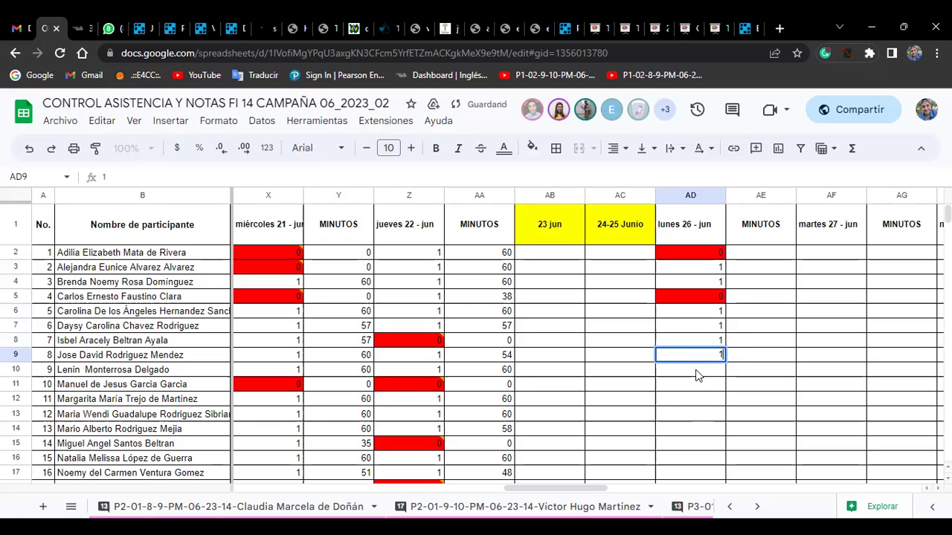
{"action": "key", "text": "Return"}
{"action": "type", "text": "1"}
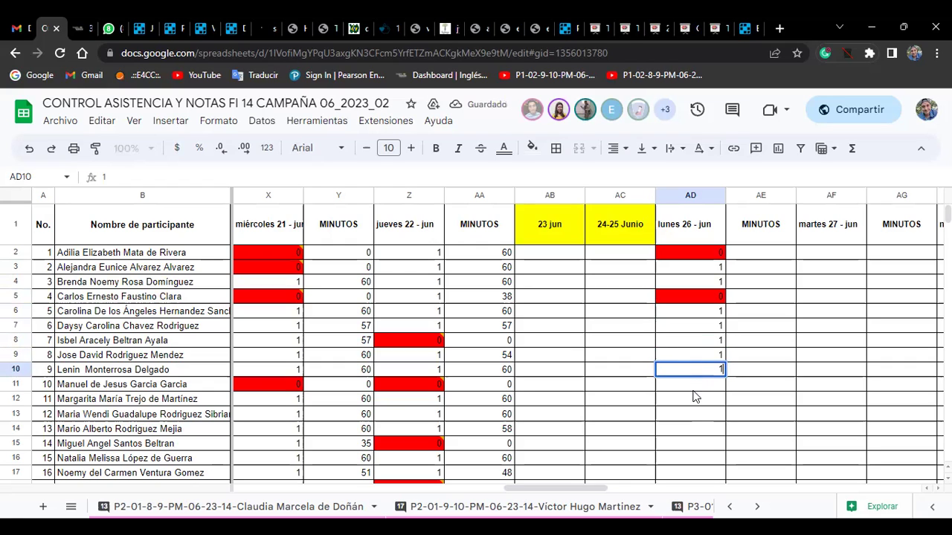
{"action": "key", "text": "Return"}
{"action": "type", "text": "1"}
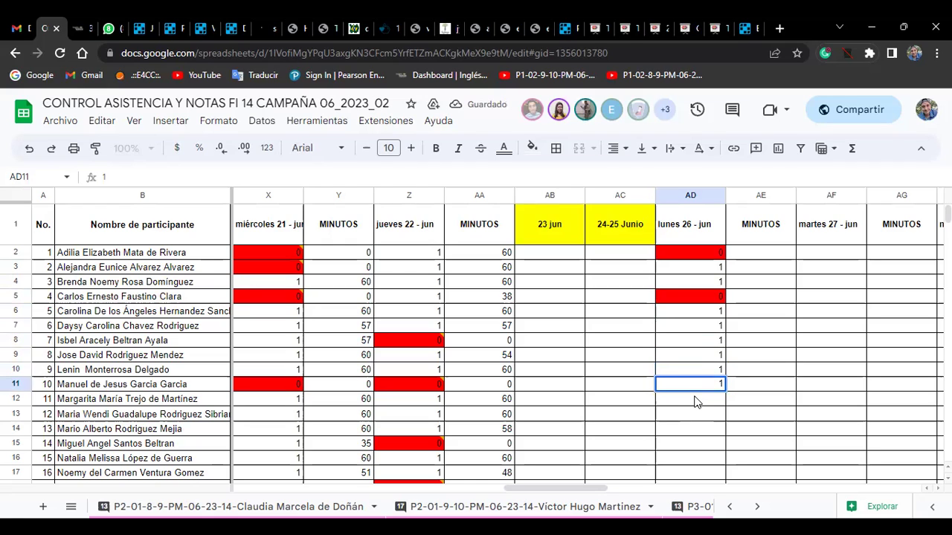
{"action": "type", "text": "0"}
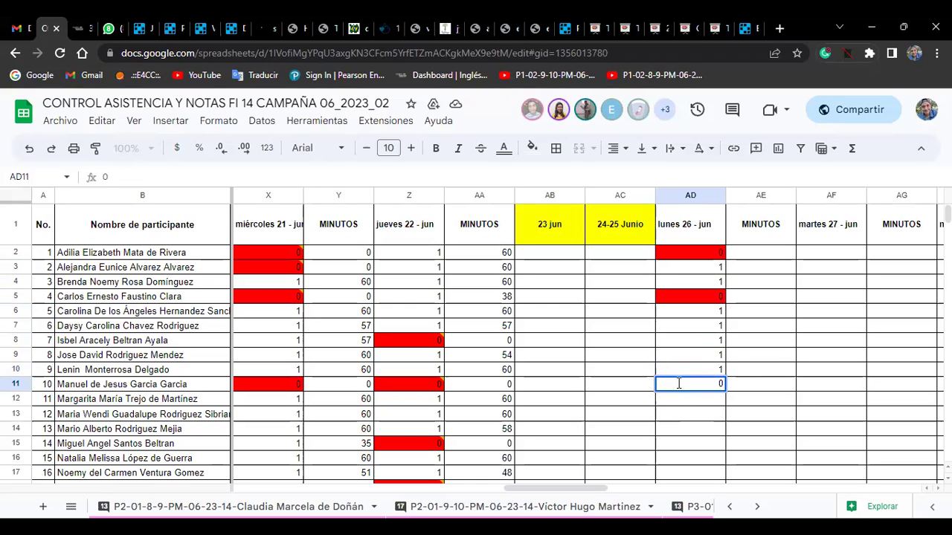
{"action": "key", "text": "Return"}
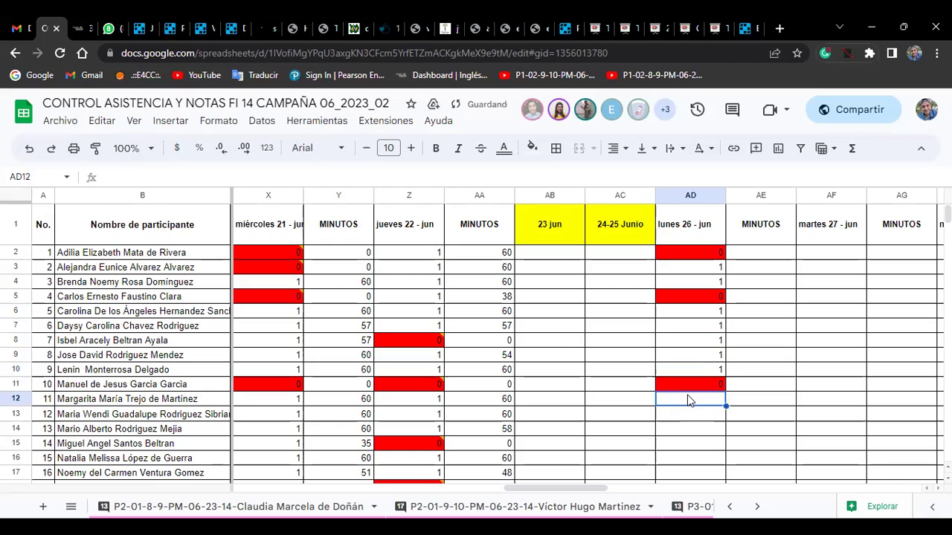
Mark participants 11 to 13 as present on lunes 26 - jun with 1 in AD12:AD14.
{"action": "type", "text": "1"}
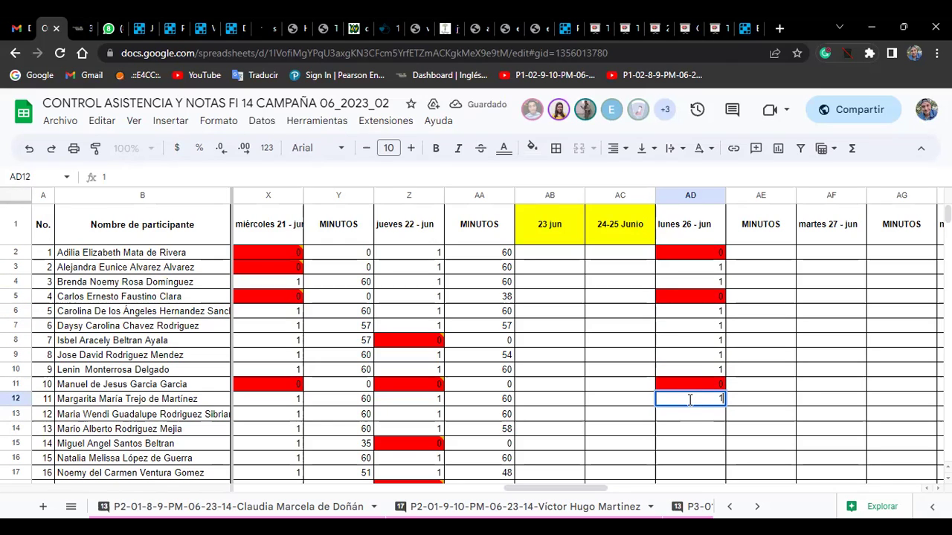
{"action": "key", "text": "Return"}
{"action": "type", "text": "1"}
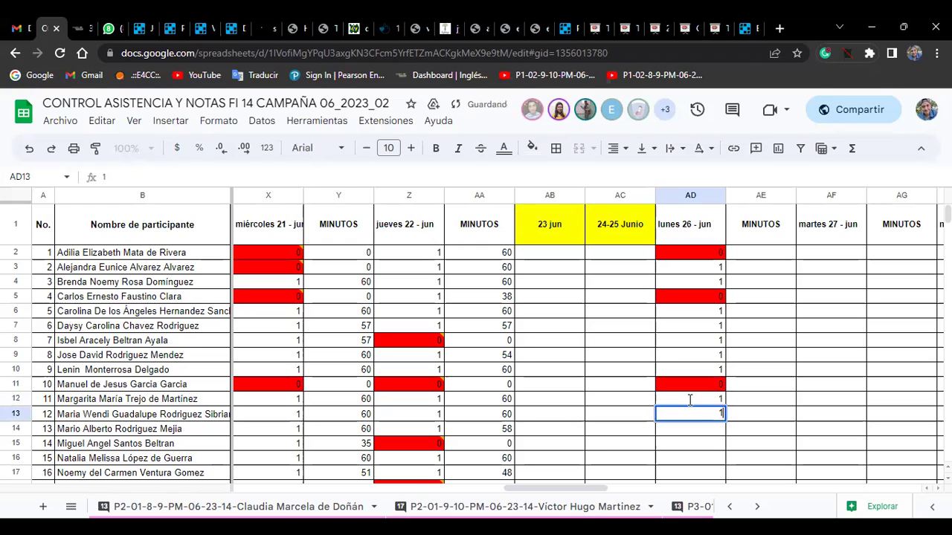
{"action": "key", "text": "Return"}
{"action": "type", "text": "1"}
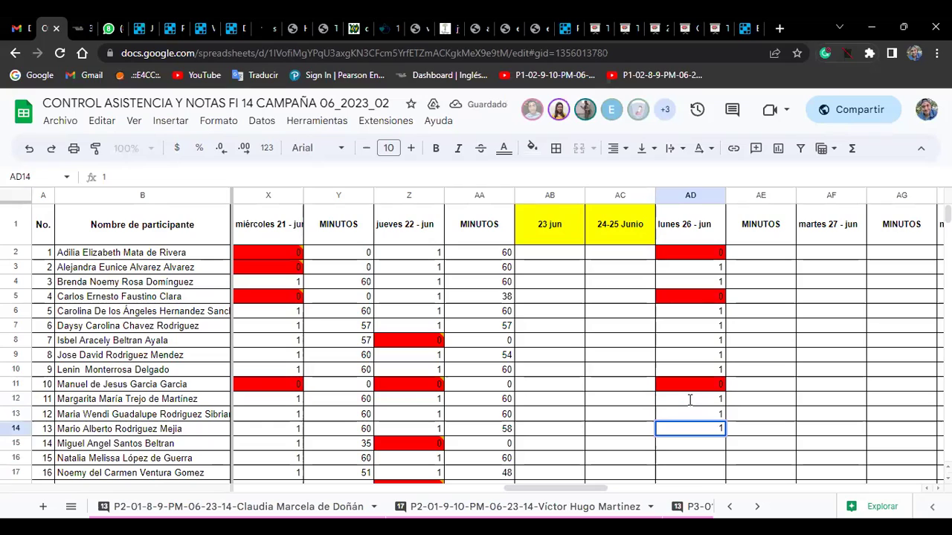
{"action": "key", "text": "Return"}
Enter 0 in AD15 for participant 14 and 1 in AD16 and AD17 for participants 15 and 16.
{"action": "type", "text": "1"}
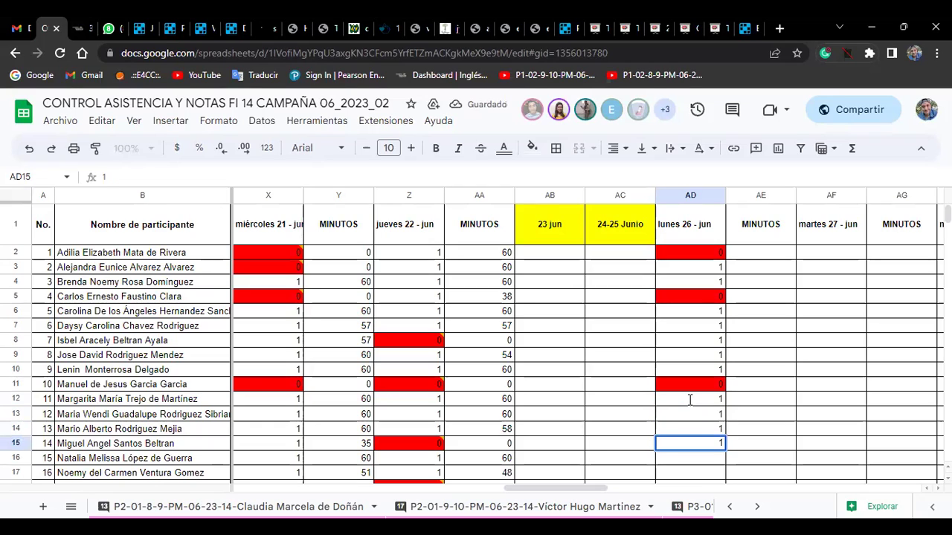
{"action": "key", "text": "BackSpace"}
{"action": "type", "text": "0"}
{"action": "key", "text": "Return"}
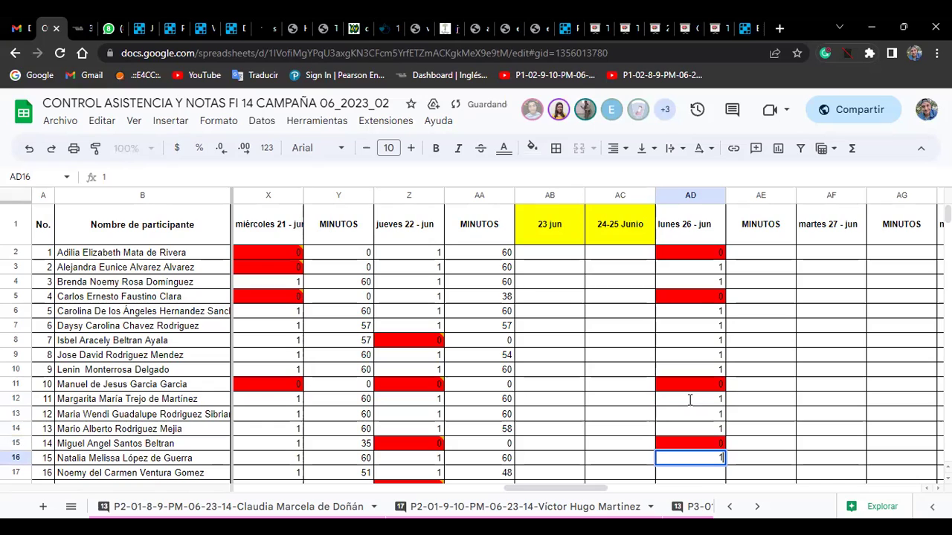
{"action": "type", "text": "1"}
{"action": "key", "text": "Return"}
{"action": "type", "text": "1"}
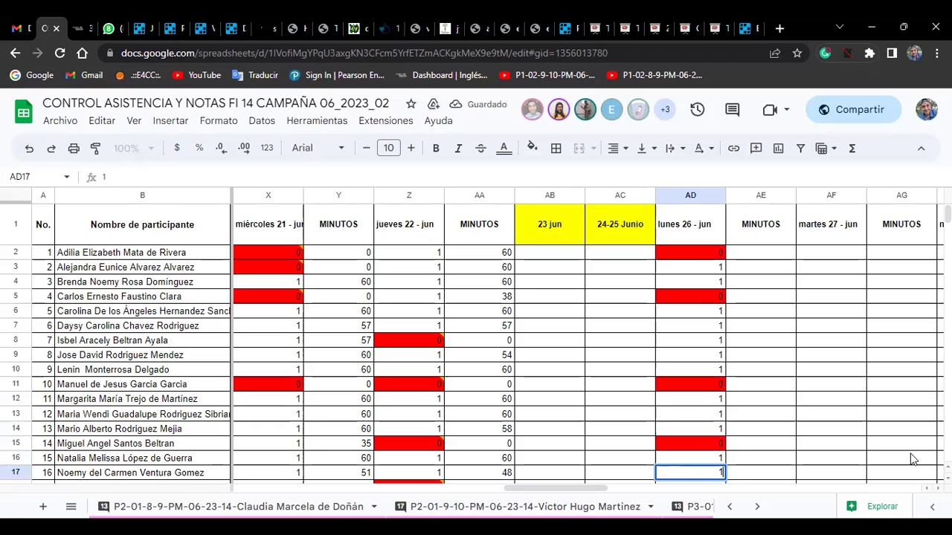
Re-enter 1 for participant 15 in AD16 and change participant 16's attendance in AD17 to 0.
{"action": "scroll", "coordinate": [947, 477], "scroll_direction": "down", "scroll_amount": 2}
{"action": "scroll", "coordinate": [773, 304], "scroll_direction": "down", "scroll_amount": 3}
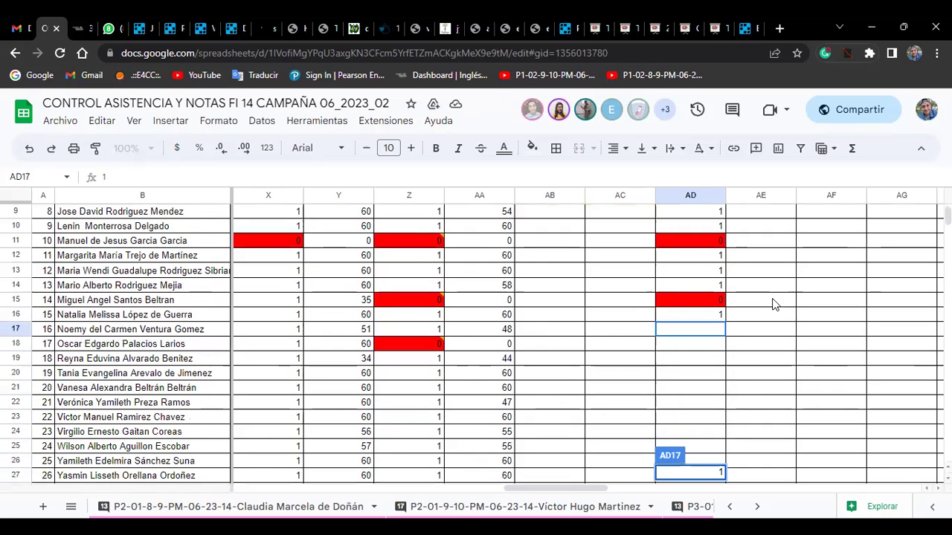
{"action": "left_click", "coordinate": [708, 320]}
{"action": "type", "text": "0"}
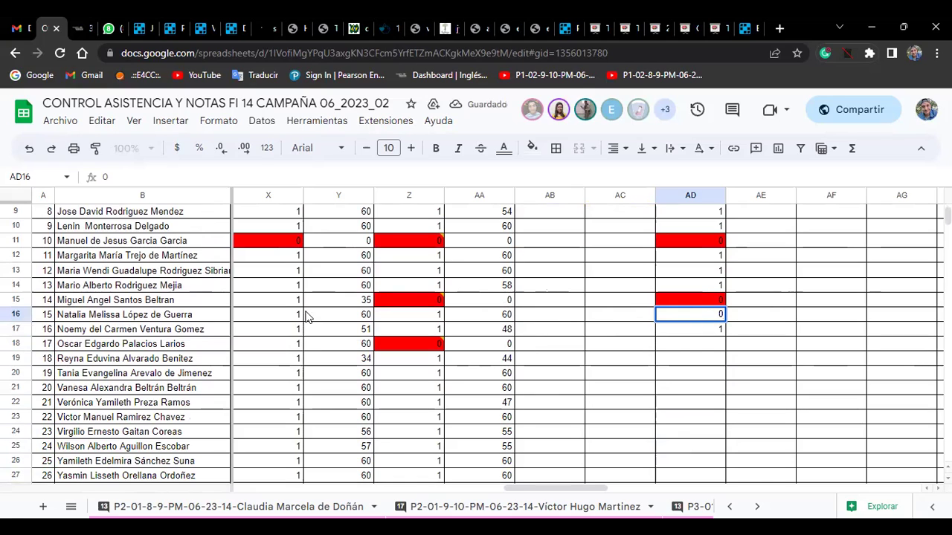
{"action": "key", "text": "BackSpace"}
{"action": "type", "text": "1"}
{"action": "left_click", "coordinate": [682, 330]}
{"action": "type", "text": "0"}
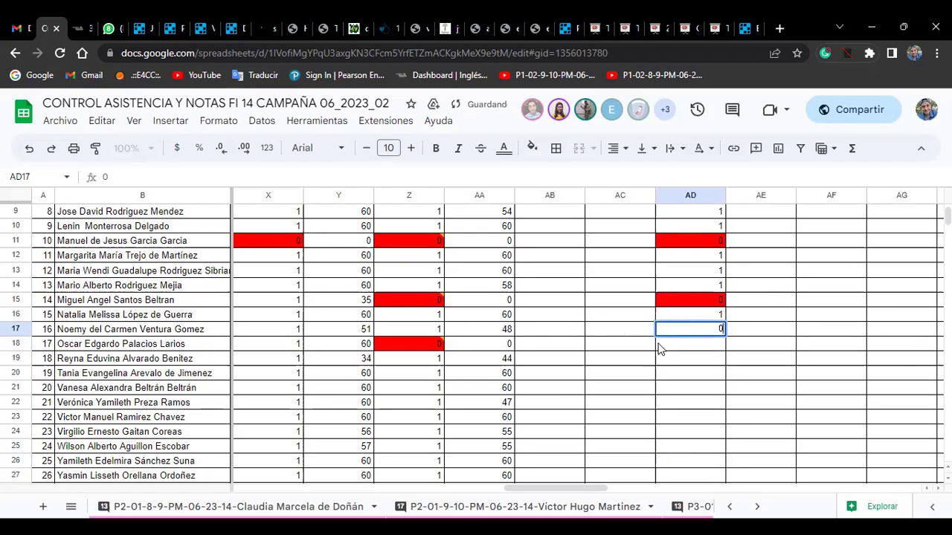
Record attendance for participants 17 to 19: 1 in AD18 and 0 in AD19 and AD20.
{"action": "left_click", "coordinate": [659, 350]}
{"action": "type", "text": "1"}
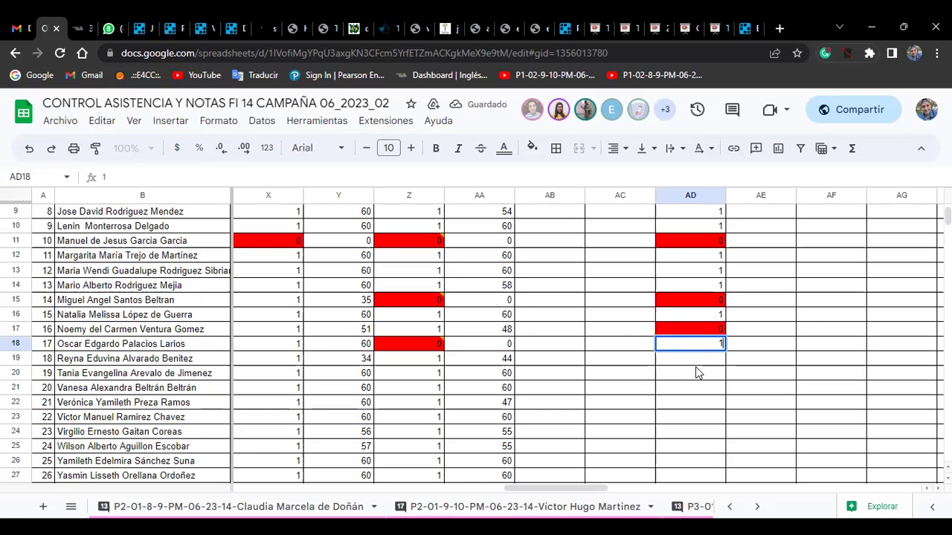
{"action": "left_click", "coordinate": [694, 359]}
{"action": "type", "text": "0"}
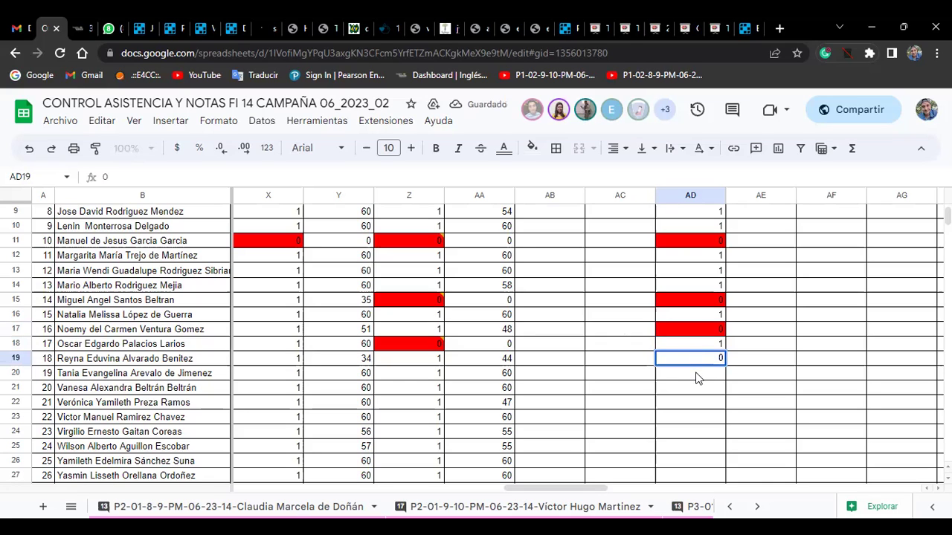
{"action": "left_click", "coordinate": [698, 377]}
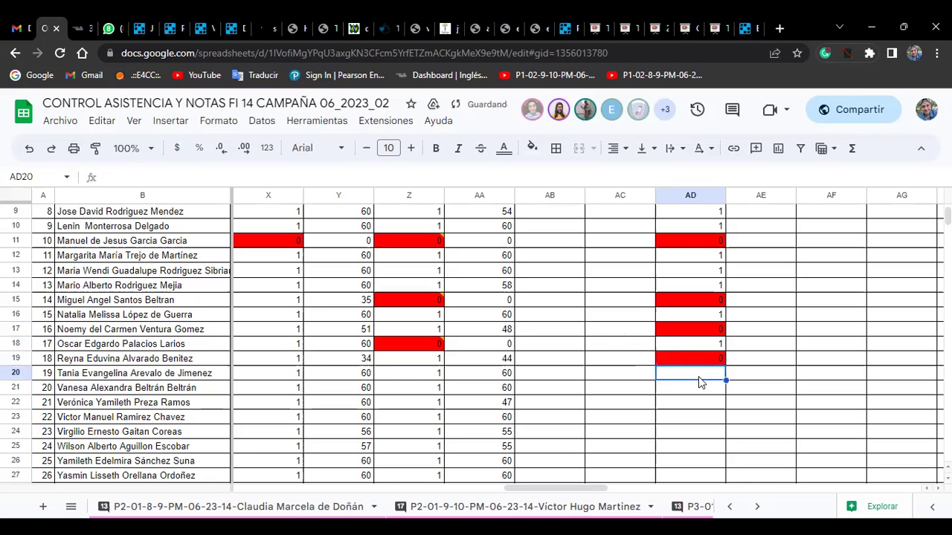
{"action": "type", "text": "0"}
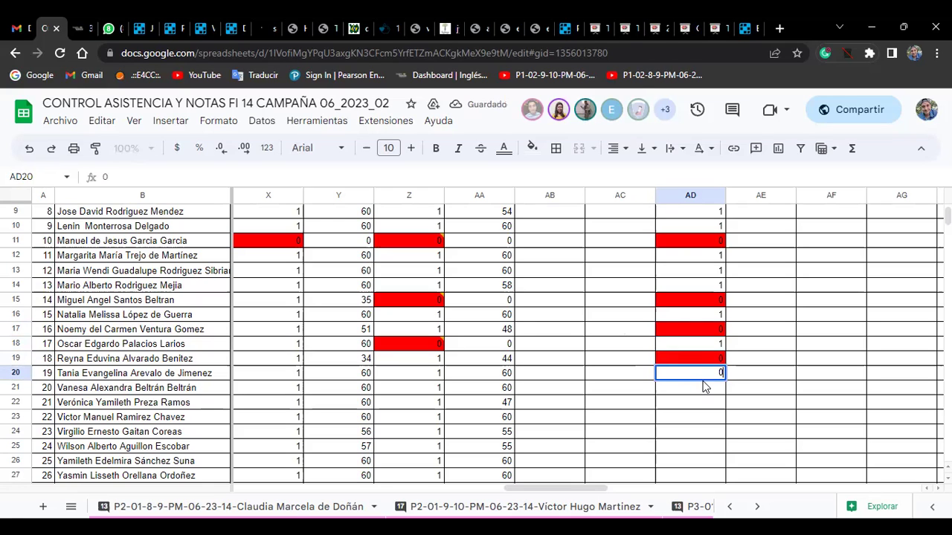
Mark participants 20 to 22 as present on lunes 26 - jun with 1 in AD21:AD23.
{"action": "left_click", "coordinate": [705, 392]}
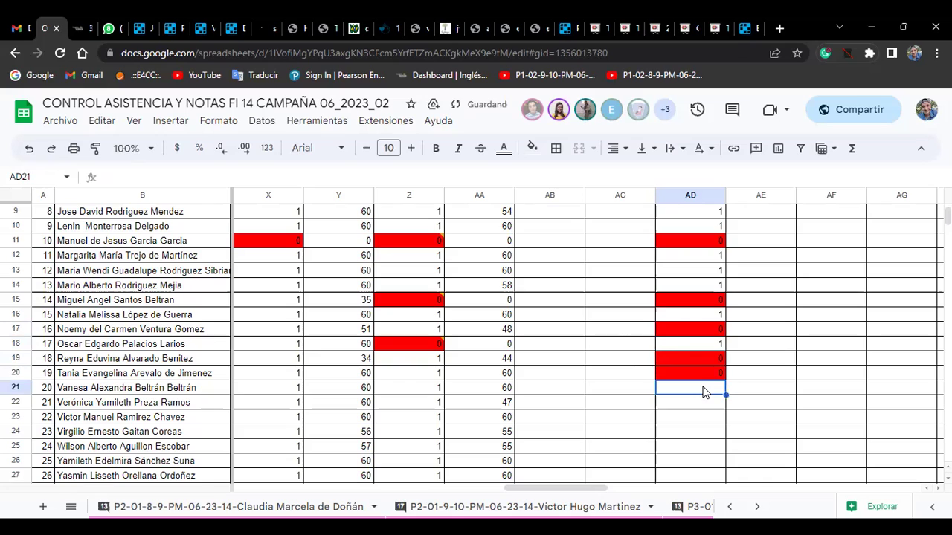
{"action": "type", "text": "1"}
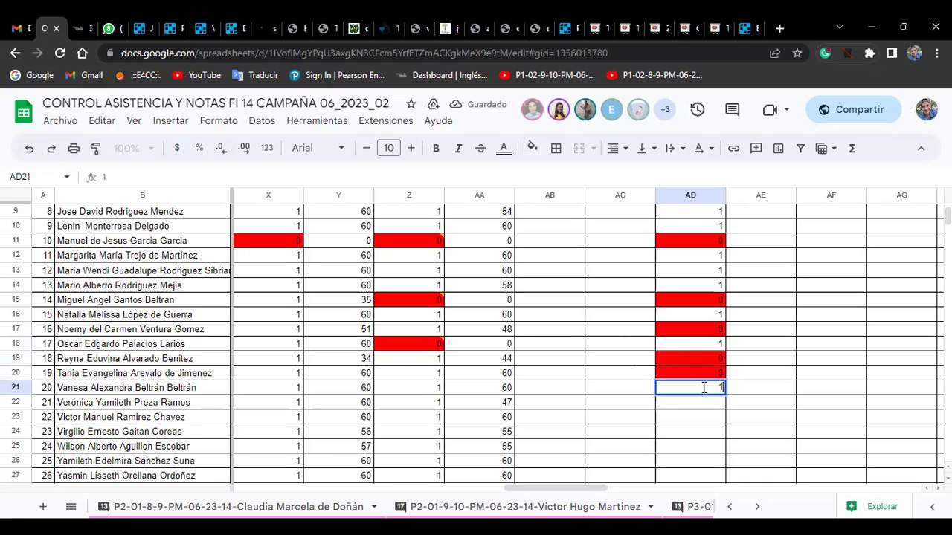
{"action": "key", "text": "Return"}
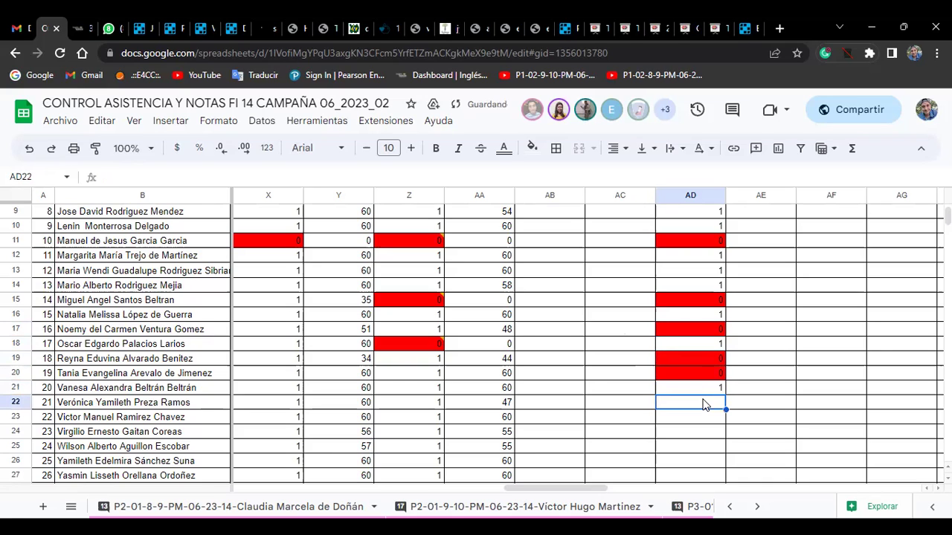
{"action": "type", "text": "1"}
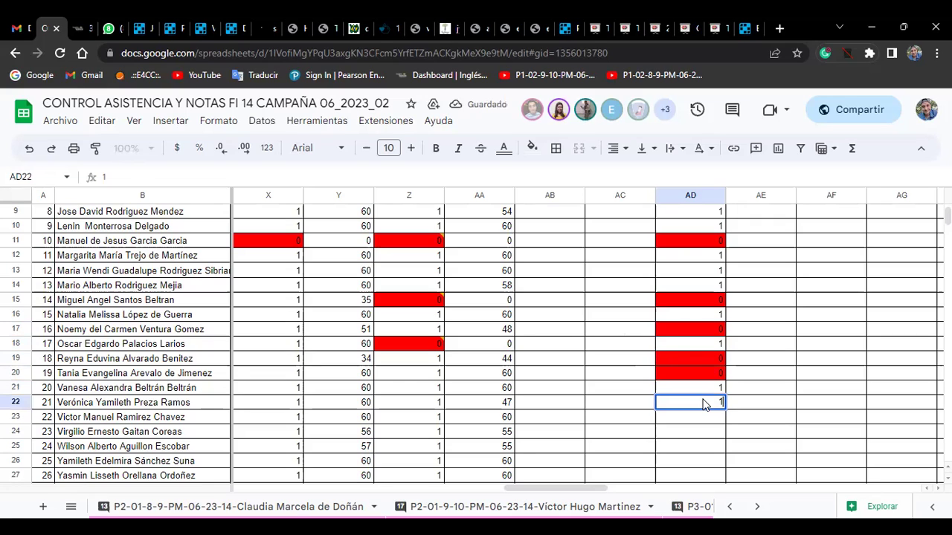
{"action": "key", "text": "Return"}
{"action": "type", "text": "1"}
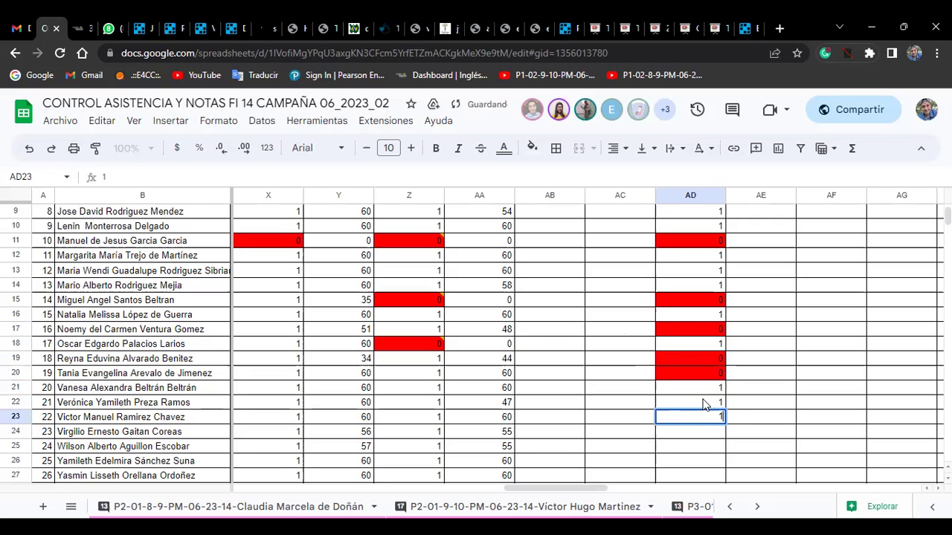
{"action": "key", "text": "Return"}
Enter 0 in AD24 for participant 23 and 1 in AD25 and AD26 for participants 24 and 25.
{"action": "type", "text": "1"}
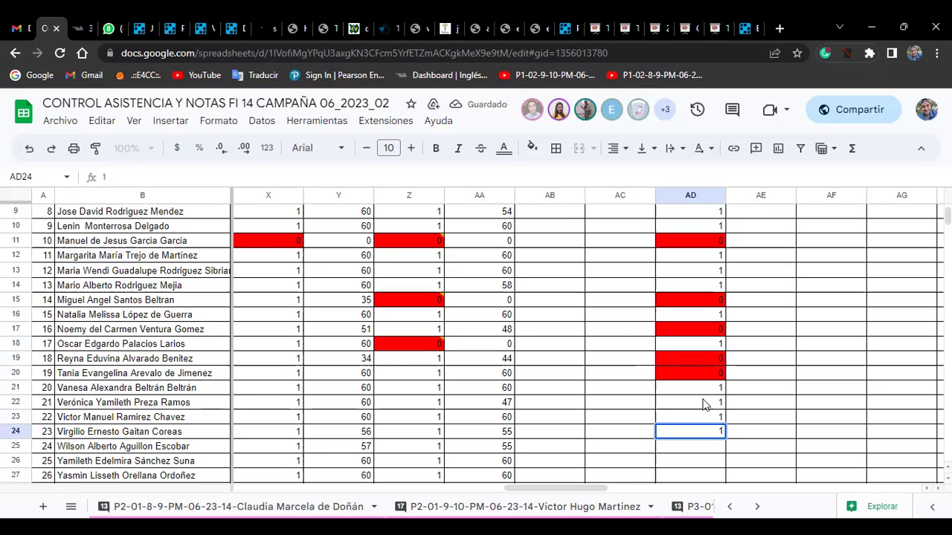
{"action": "key", "text": "BackSpace"}
{"action": "type", "text": "0"}
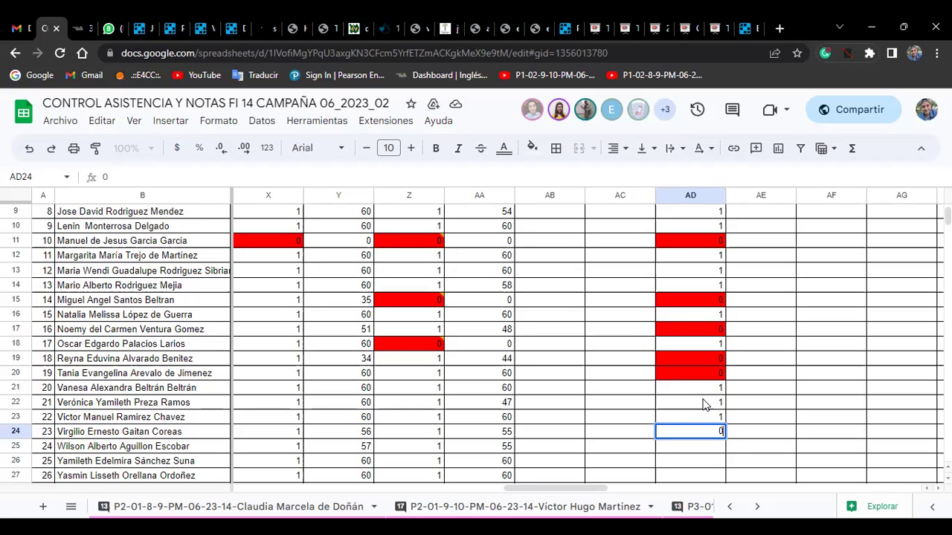
{"action": "key", "text": "Return"}
{"action": "type", "text": "1"}
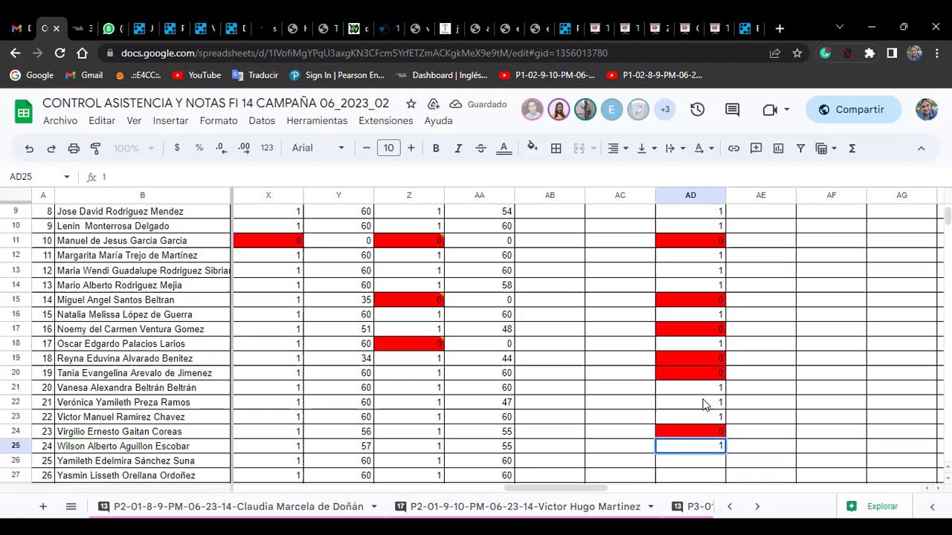
{"action": "key", "text": "Return"}
{"action": "type", "text": "1"}
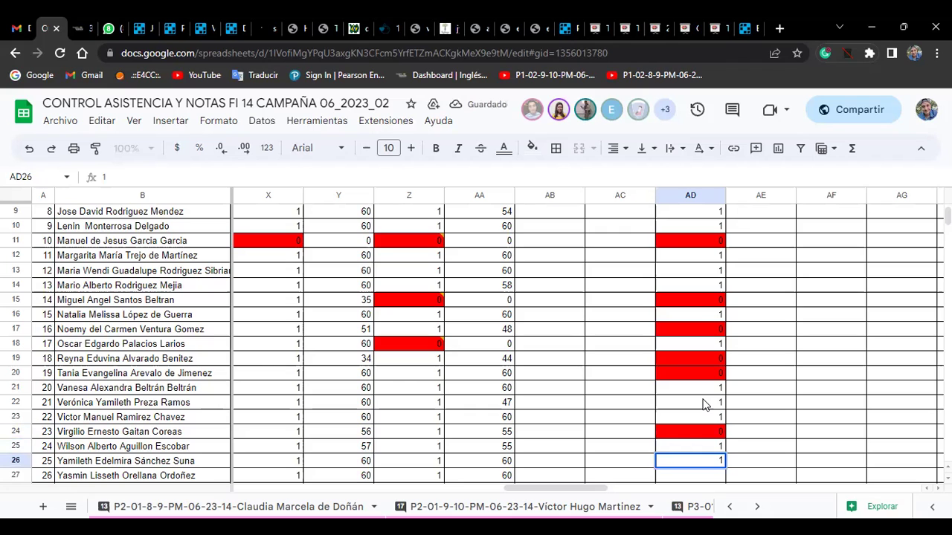
{"action": "key", "text": "Return"}
Record participants 26 to 28 as present on lunes 26 - jun with 1 in AD27:AD29.
{"action": "type", "text": "1"}
{"action": "scroll", "coordinate": [843, 466], "scroll_direction": "down", "scroll_amount": 2}
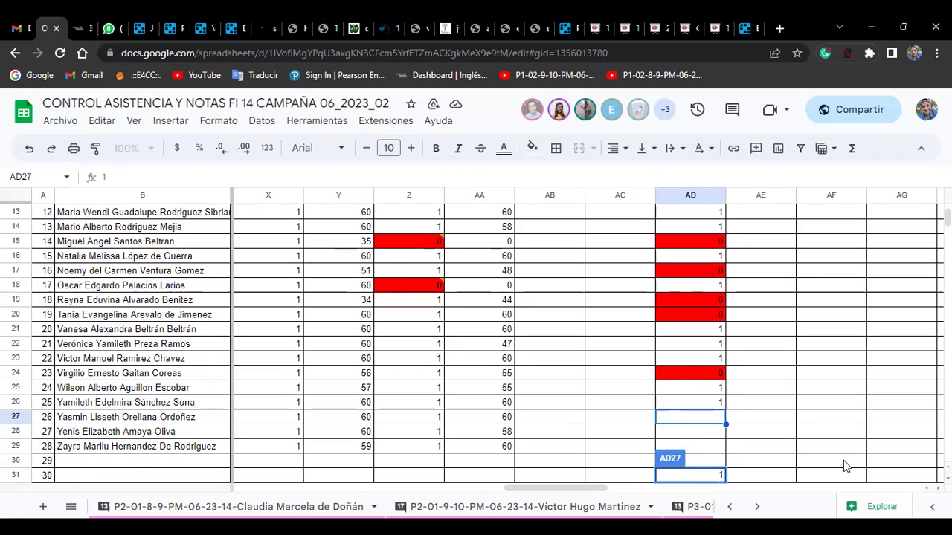
{"action": "key", "text": "Return"}
{"action": "type", "text": "1"}
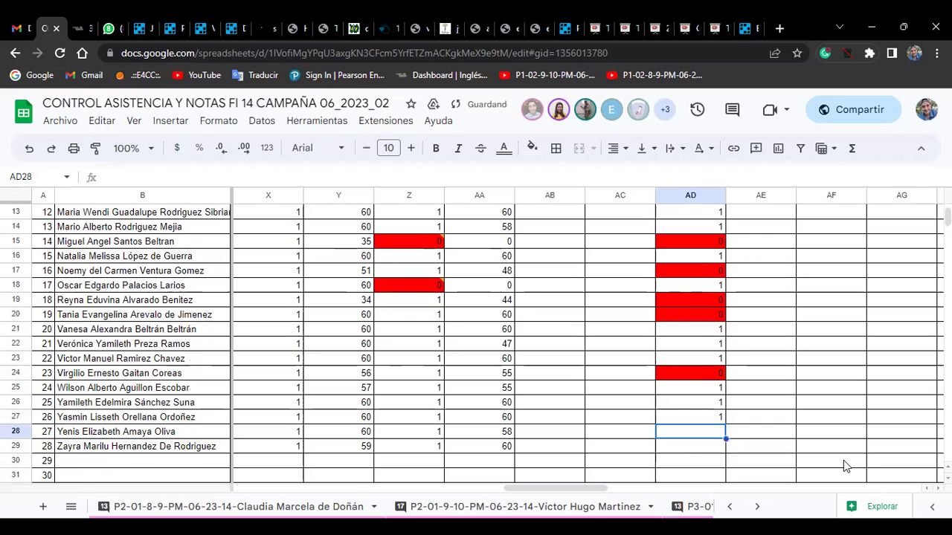
{"action": "key", "text": "Return"}
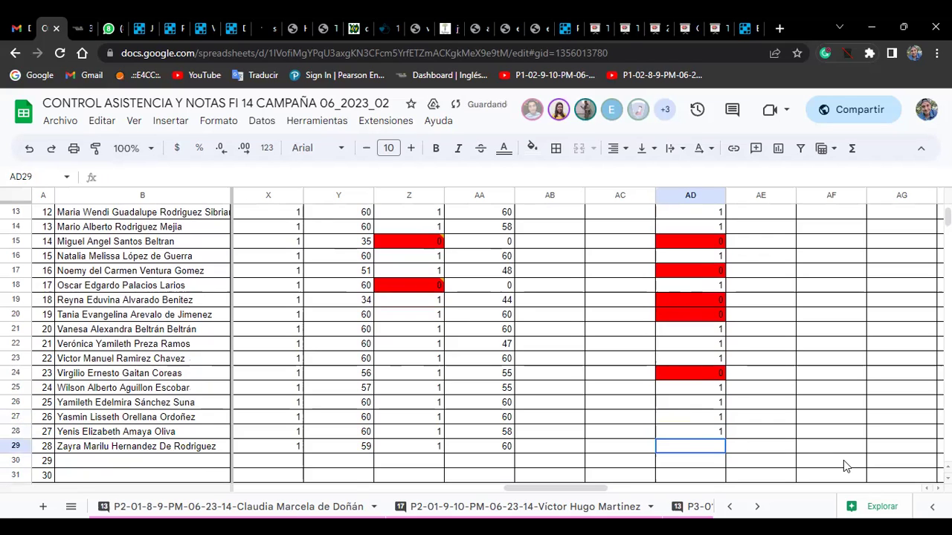
{"action": "type", "text": "1"}
{"action": "key", "text": "Tab"}
{"action": "key", "text": "Up"}
{"action": "key", "text": "Up"}
{"action": "key", "text": "Up"}
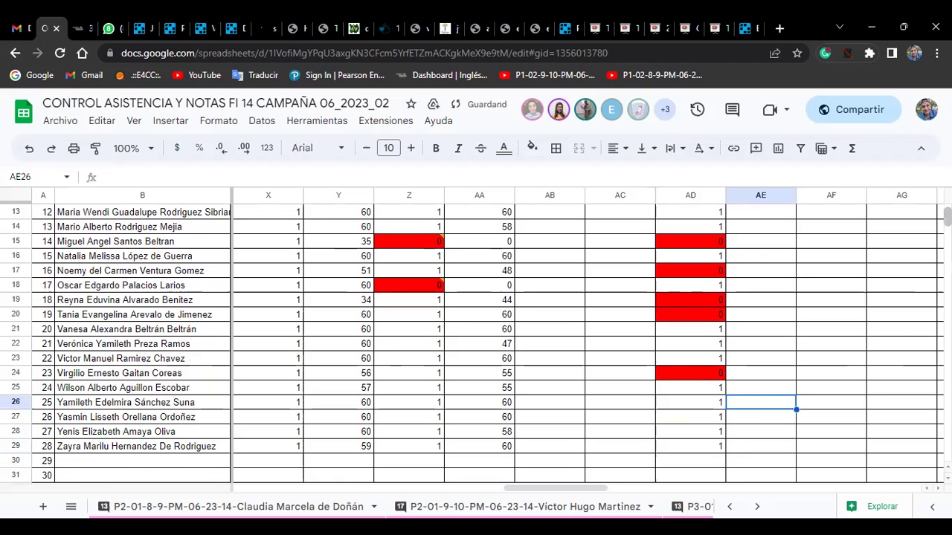
{"action": "scroll", "coordinate": [634, 197], "scroll_direction": "up", "scroll_amount": 5}
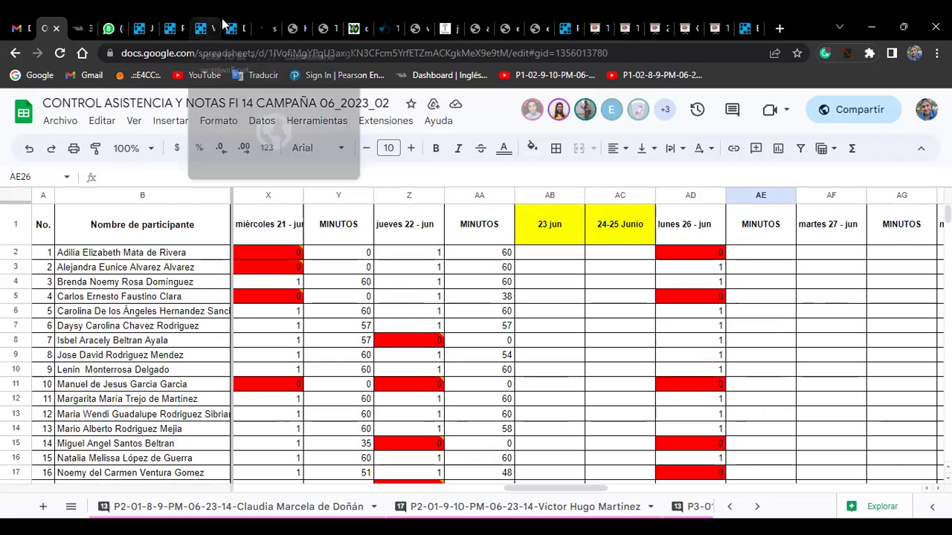
Open the copied image address of the two cartoon mice in a new browser tab.
{"action": "left_click", "coordinate": [776, 29]}
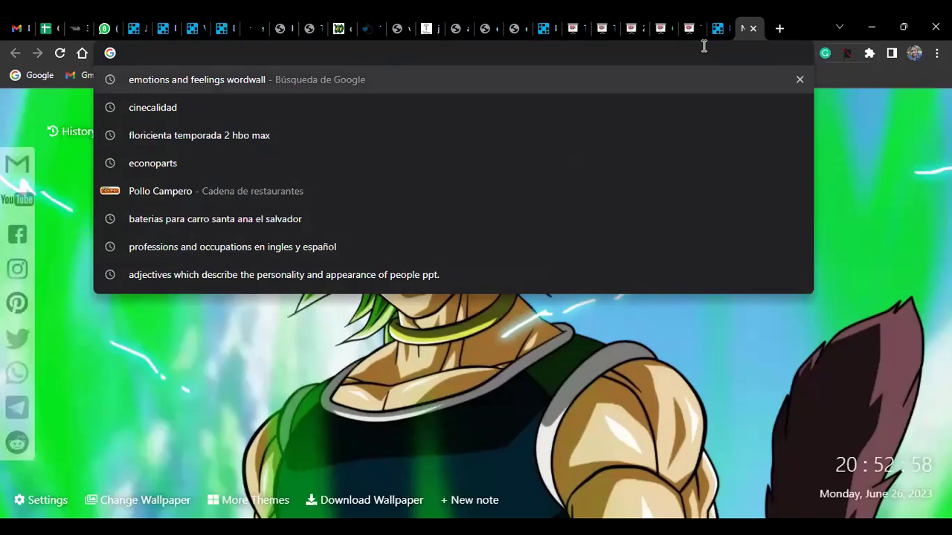
{"action": "key", "text": "ctrl+v"}
{"action": "key", "text": "Return"}
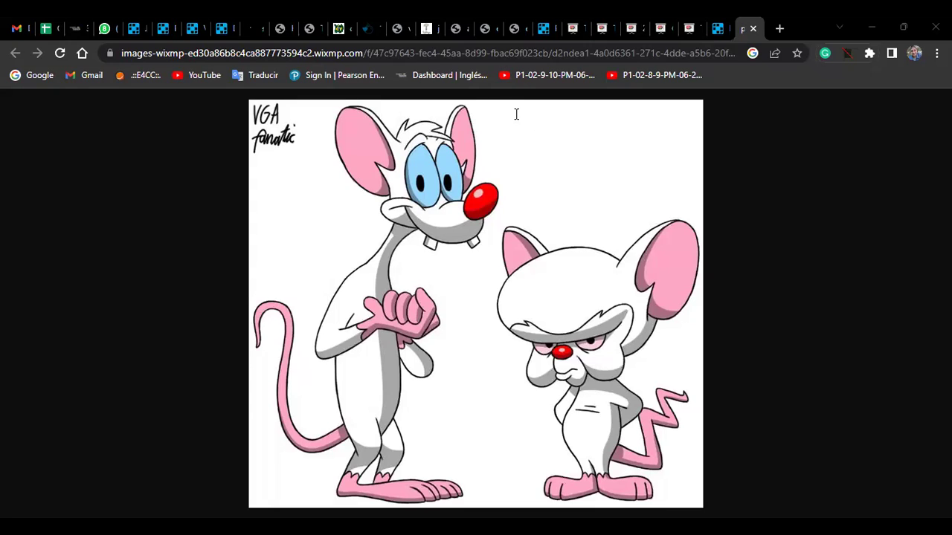
Place a text annotation beside the tall mouse's head on the image, reading "Pinky is tall".
{"action": "left_click", "coordinate": [536, 132]}
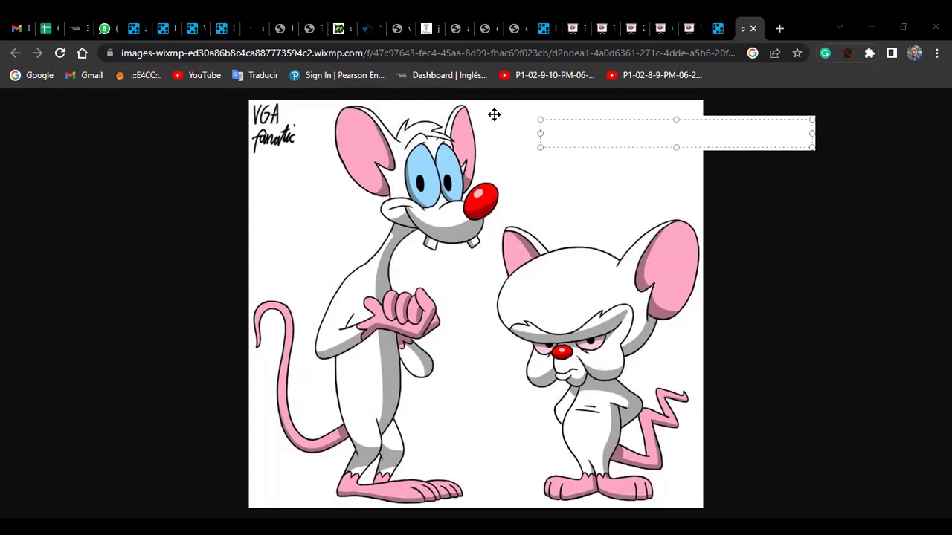
{"action": "type", "text": "Pinku"}
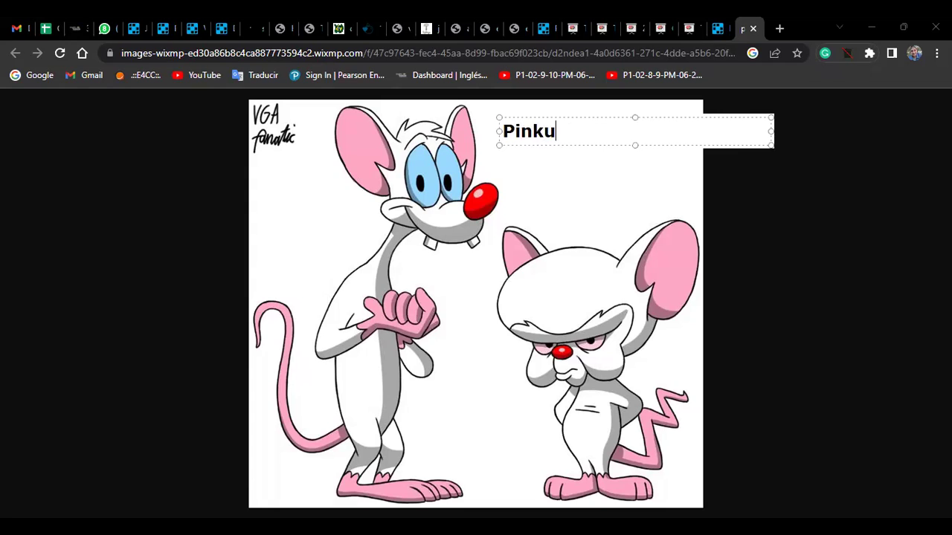
{"action": "key", "text": "BackSpace"}
{"action": "type", "text": "y is"}
{"action": "type", "text": "tall"}
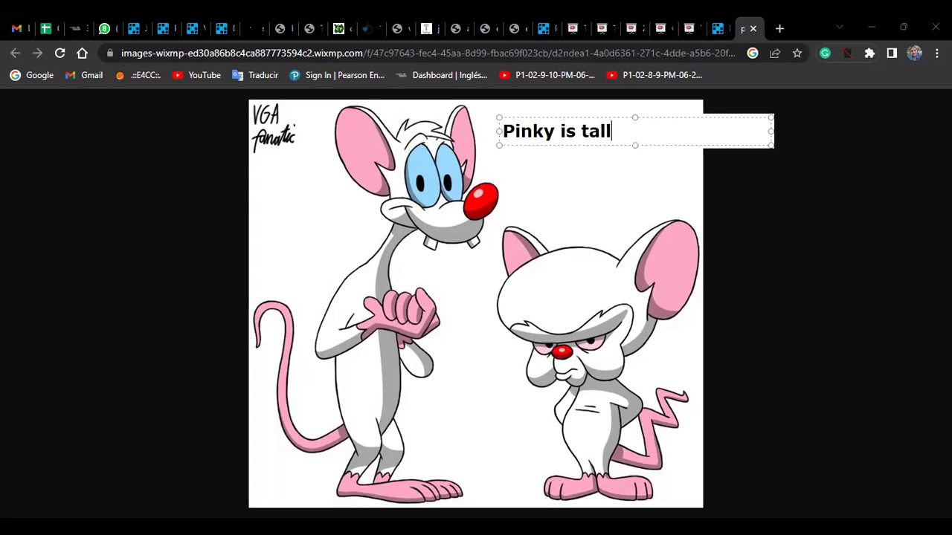
Continue the annotation's sentence about Pinky with ",and he is a little bit int".
{"action": "type", "text": ",and he is a lli"}
{"action": "key", "text": "BackSpace"}
{"action": "key", "text": "BackSpace"}
{"action": "type", "text": "ittle bit int"}
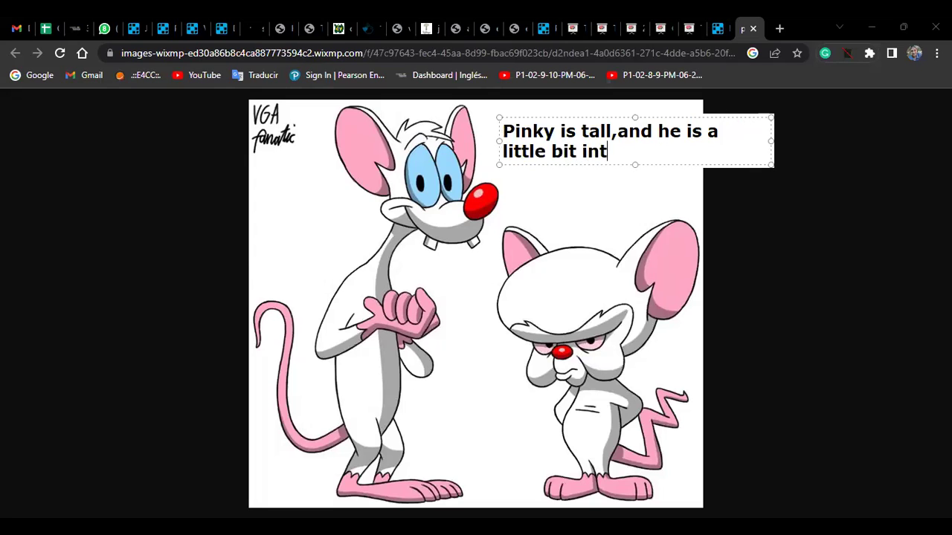